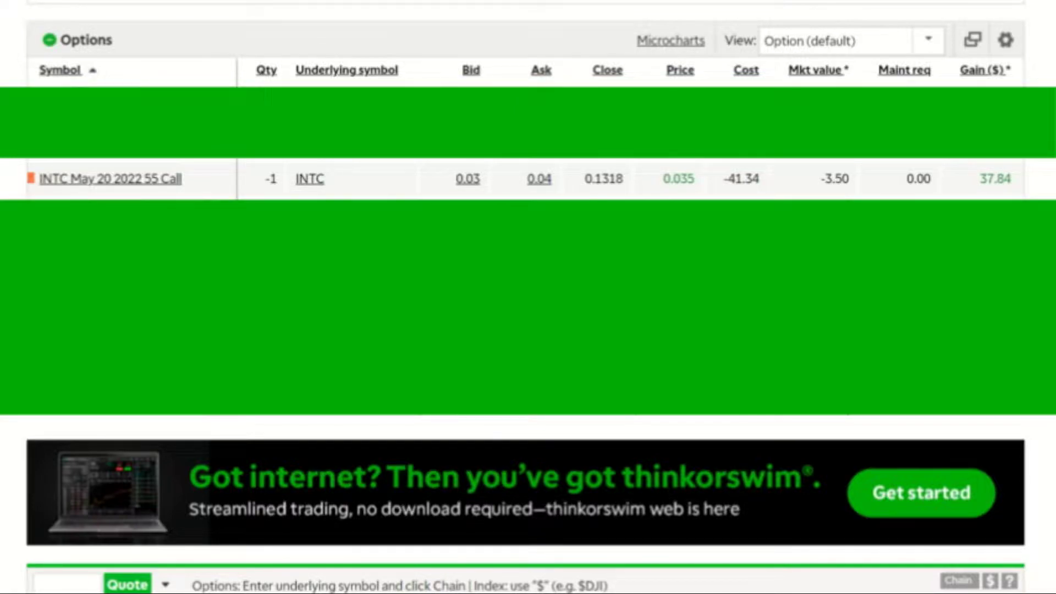
From the INTC May 20 2022 55 Call quote, start a 1-contract buy-to-close order.
{"action": "left_click", "coordinate": [67, 183]}
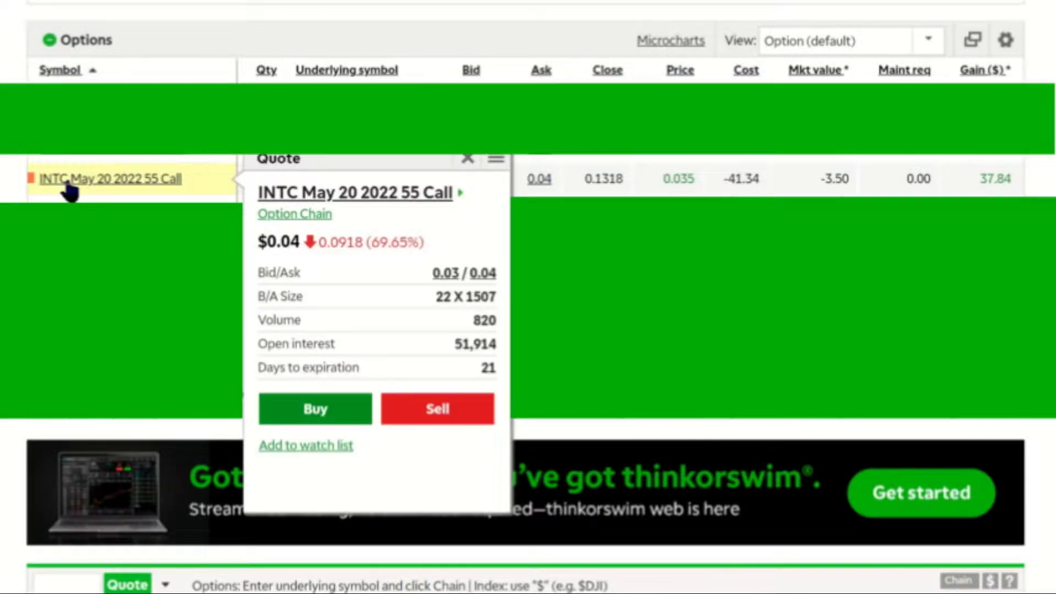
{"action": "left_click", "coordinate": [323, 418]}
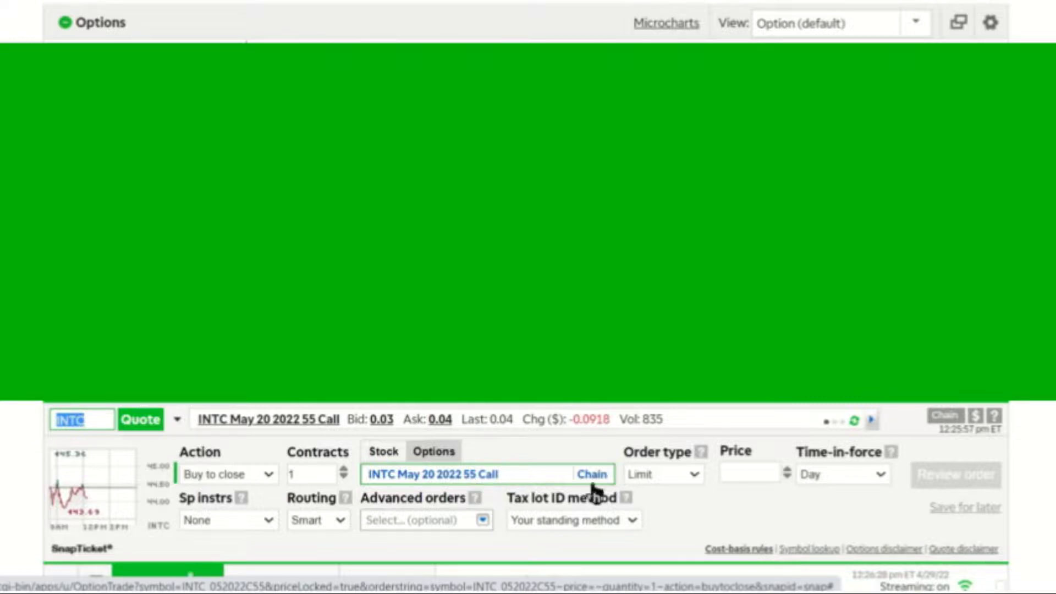
{"action": "scroll", "coordinate": [694, 473], "scroll_direction": "up", "scroll_amount": 2}
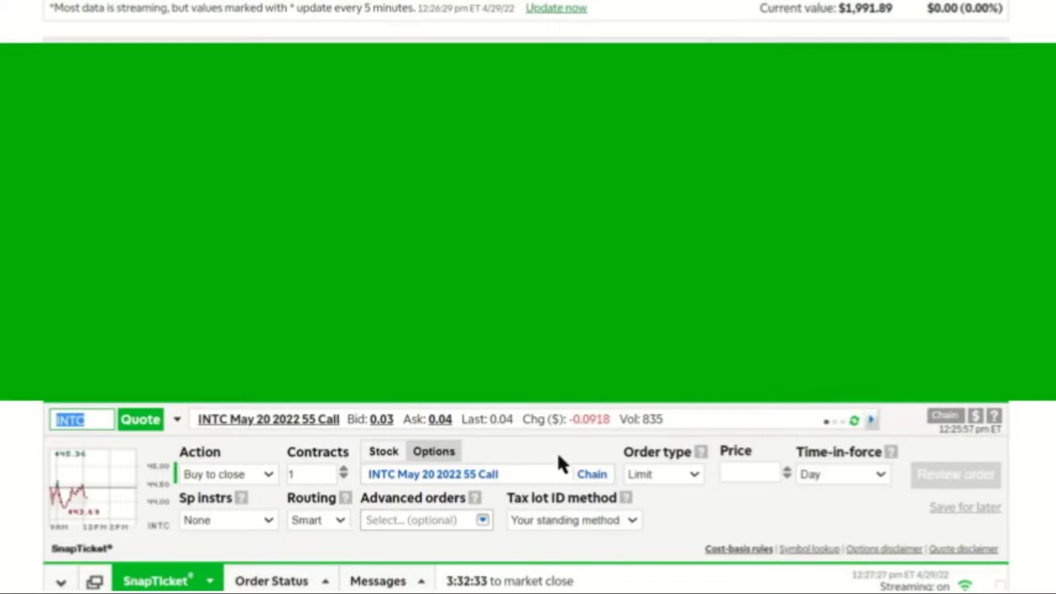
Give the buy-to-close order a $0.03 limit price and GTC through 5/20/2022, then review it.
{"action": "left_click", "coordinate": [735, 473]}
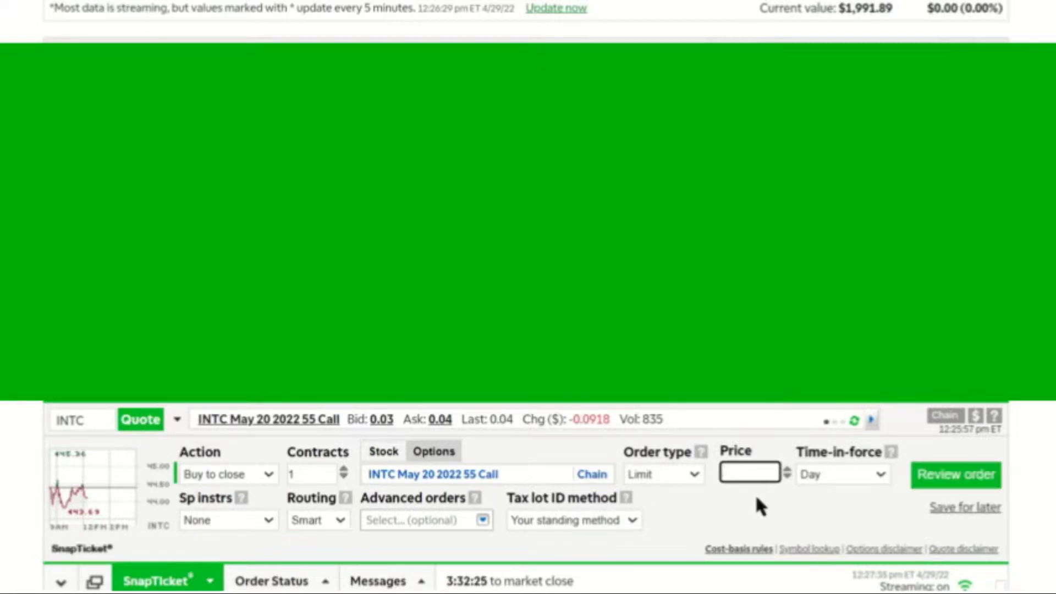
{"action": "type", "text": "03"}
{"action": "left_click", "coordinate": [880, 474]}
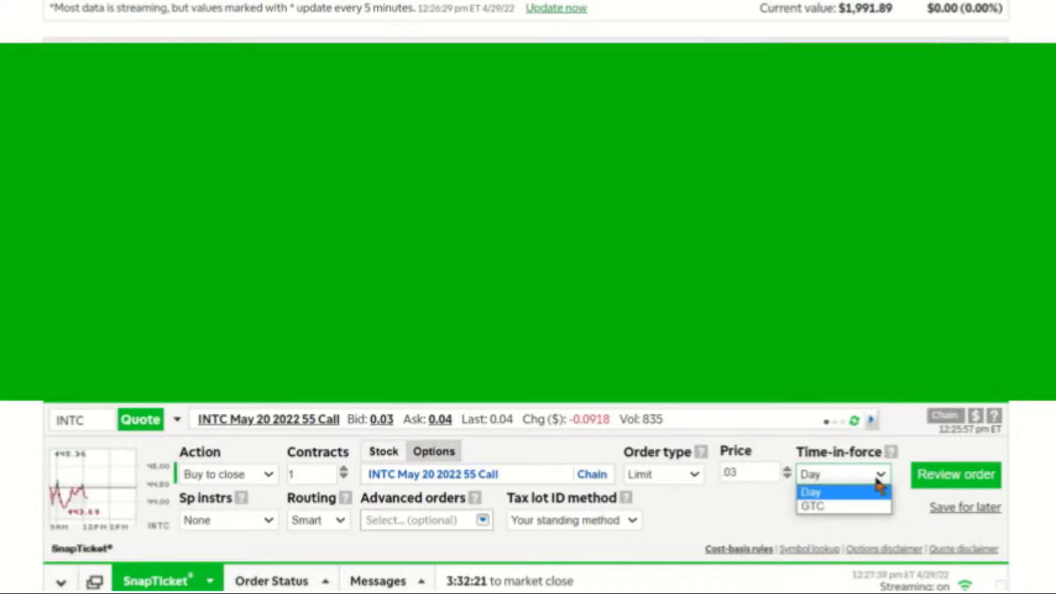
{"action": "left_click", "coordinate": [819, 506]}
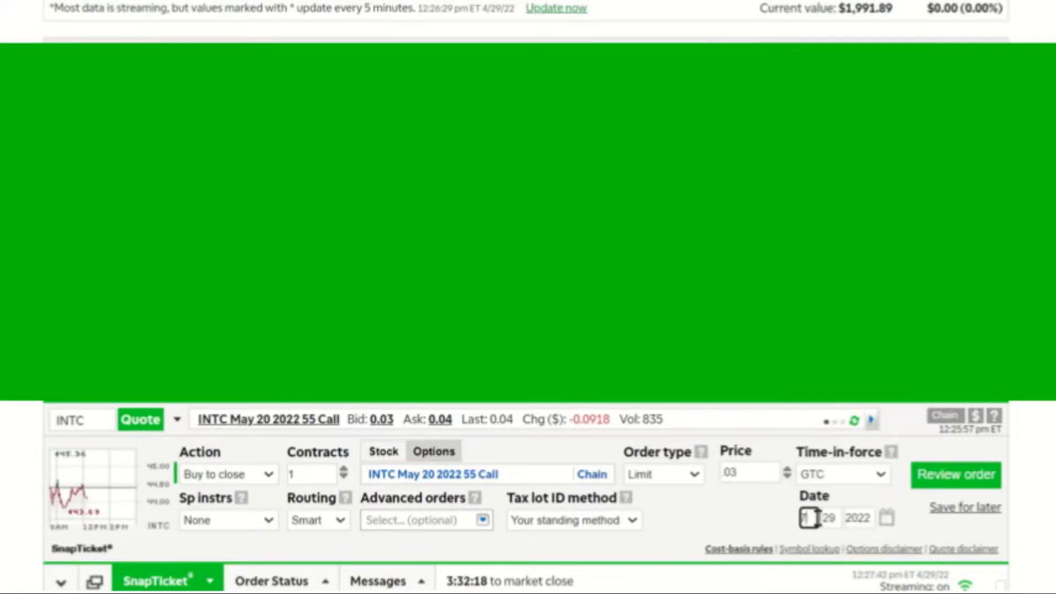
{"action": "type", "text": "5"}
{"action": "left_click", "coordinate": [838, 517]}
{"action": "key", "text": "BackSpace"}
{"action": "type", "text": "0"}
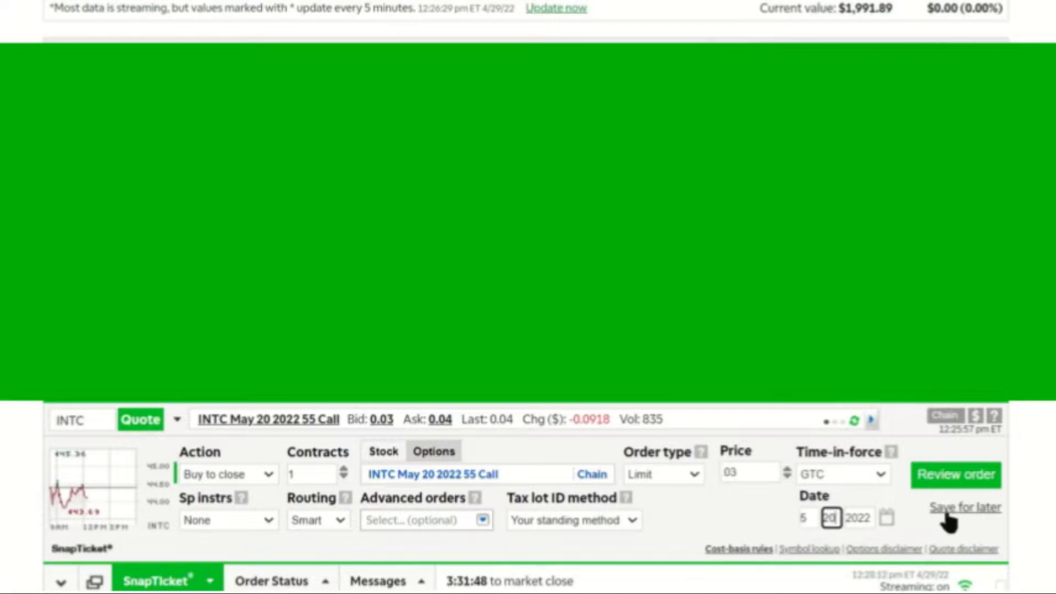
{"action": "left_click", "coordinate": [972, 482]}
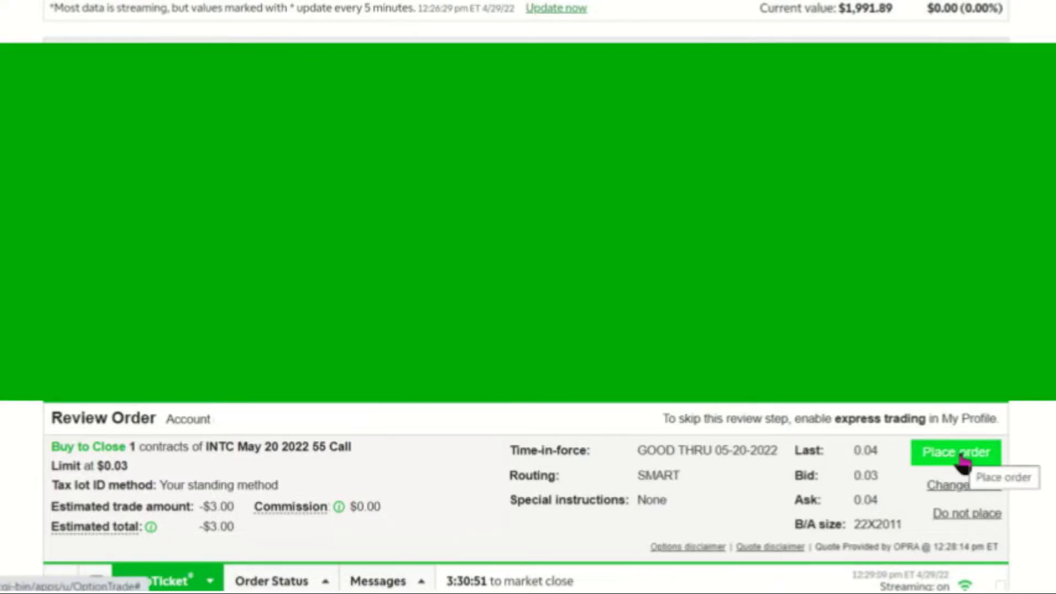
Place the reviewed $0.03 buy-to-close order for the INTC 55 Call.
{"action": "left_click", "coordinate": [956, 452]}
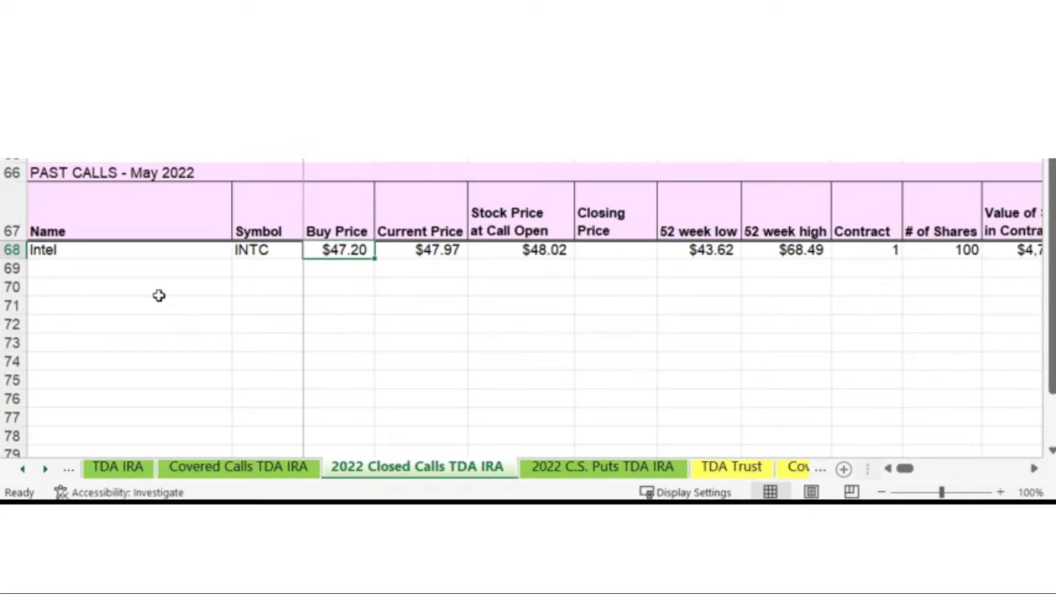
{"action": "left_click", "coordinate": [149, 281]}
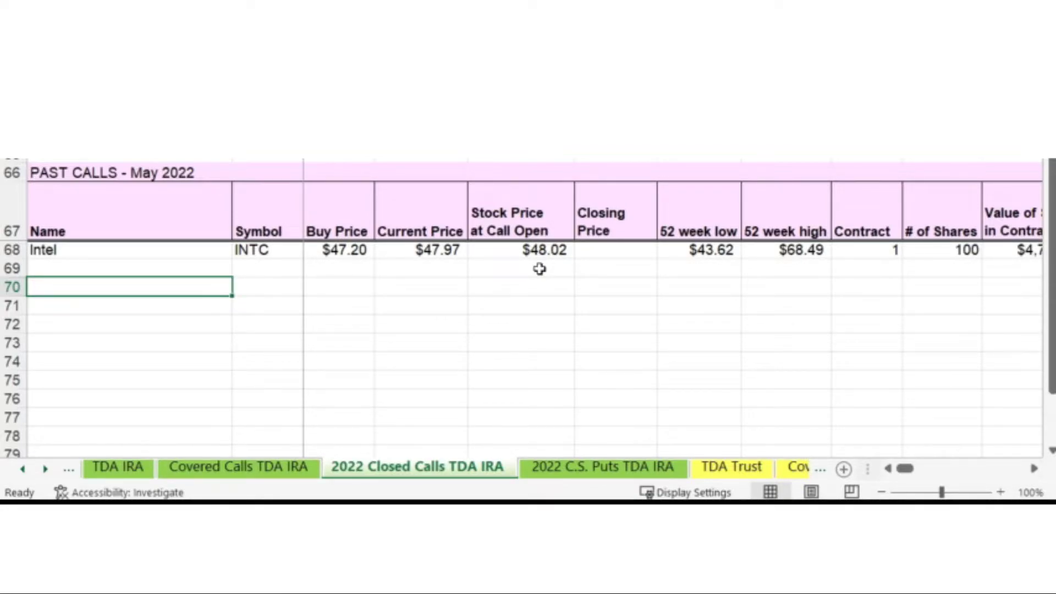
Enter $43.93 in the Intel row's Closing Price cell F68.
{"action": "left_click", "coordinate": [547, 252]}
{"action": "left_click", "coordinate": [618, 249]}
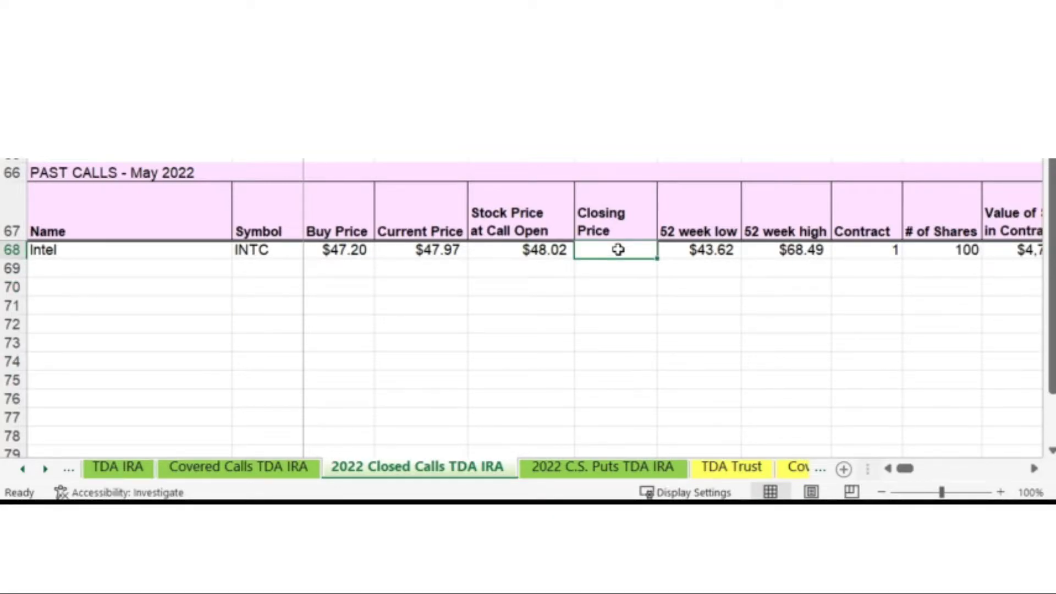
{"action": "type", "text": "$43."}
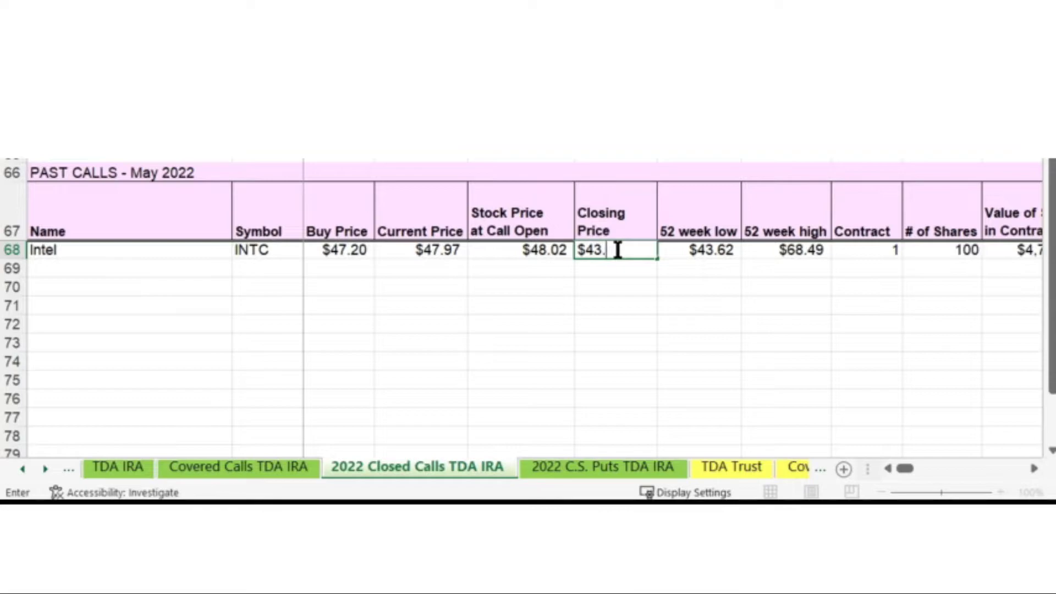
{"action": "type", "text": "93"}
{"action": "left_click", "coordinate": [695, 250]}
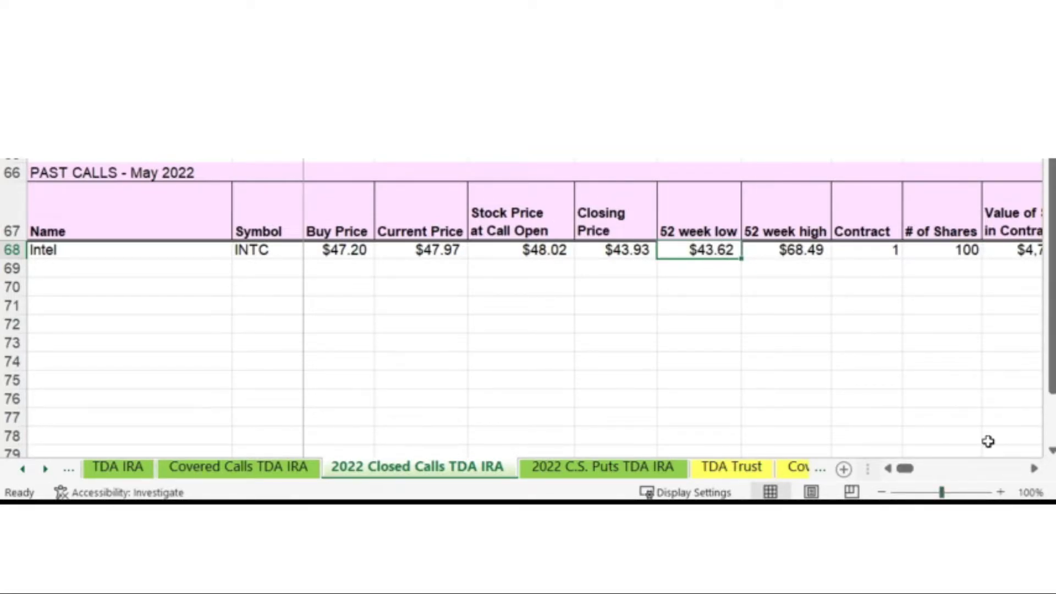
{"action": "left_click", "coordinate": [873, 250]}
{"action": "key", "text": "Right"}
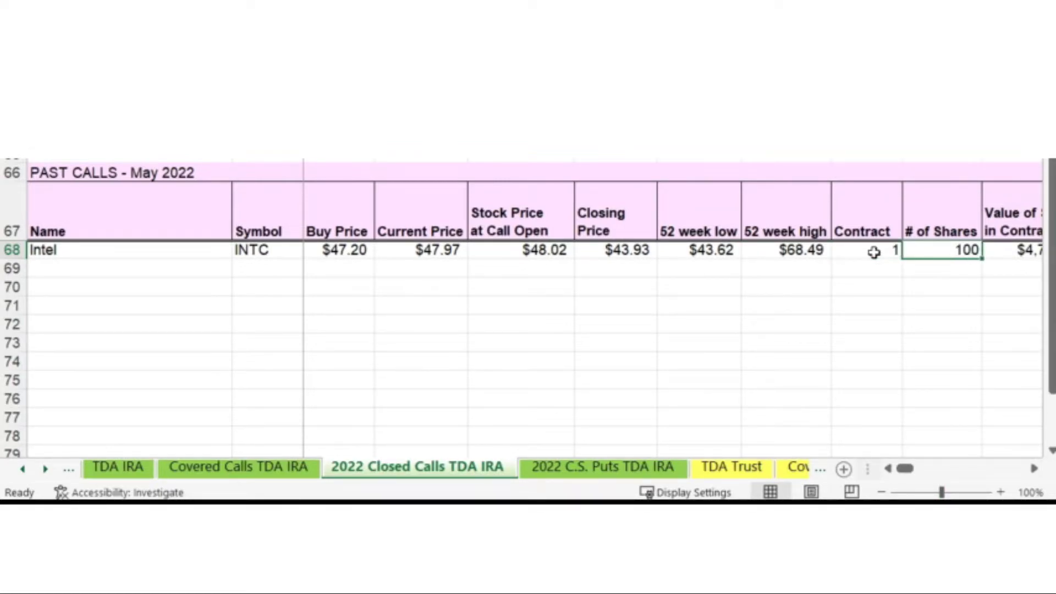
{"action": "key", "text": "Right"}
{"action": "key", "text": "Left"}
{"action": "key", "text": "Left"}
{"action": "key", "text": "Right"}
{"action": "key", "text": "Left"}
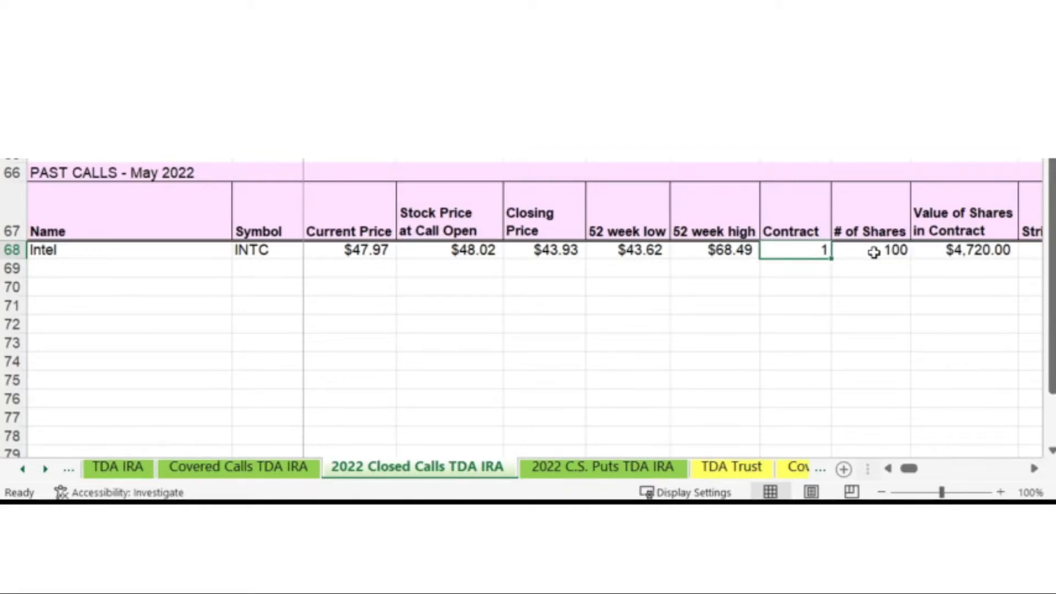
{"action": "key", "text": "Right"}
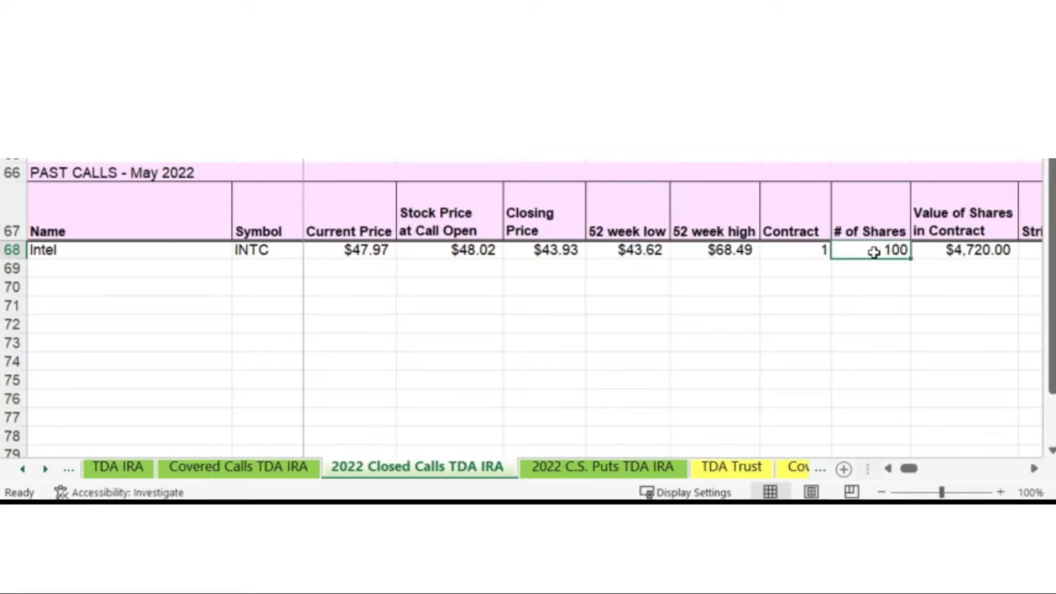
{"action": "key", "text": "Right"}
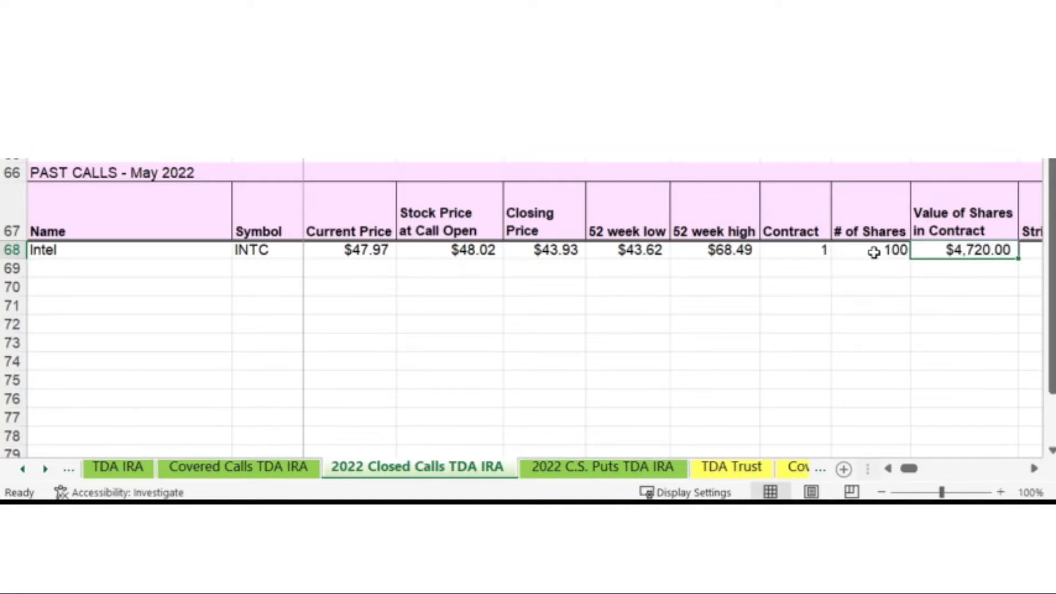
{"action": "key", "text": "Right"}
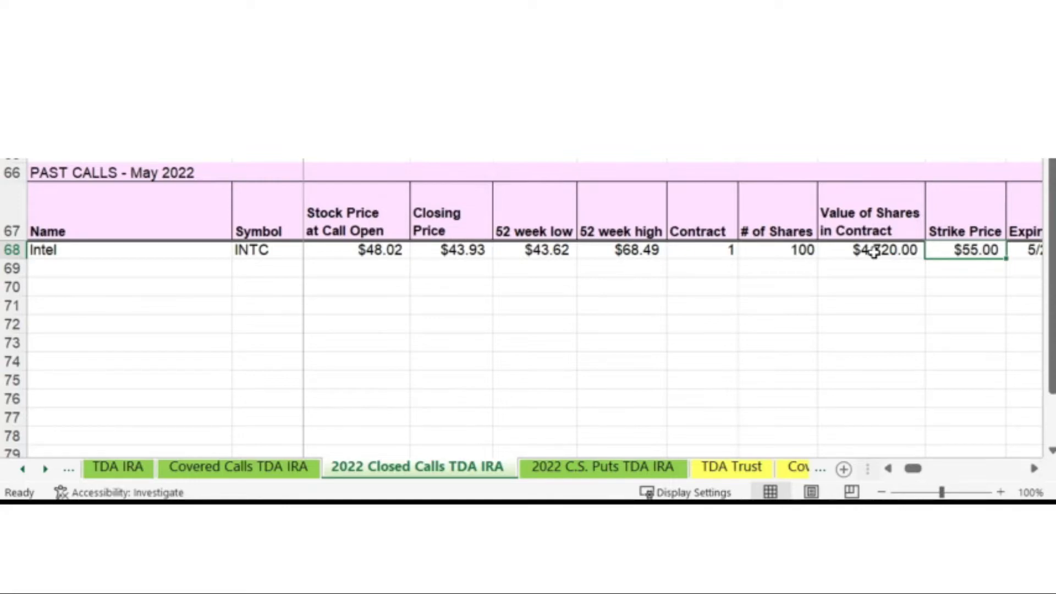
{"action": "key", "text": "Left"}
{"action": "key", "text": "Right"}
{"action": "scroll", "coordinate": [874, 252], "scroll_direction": "right", "scroll_amount": 3}
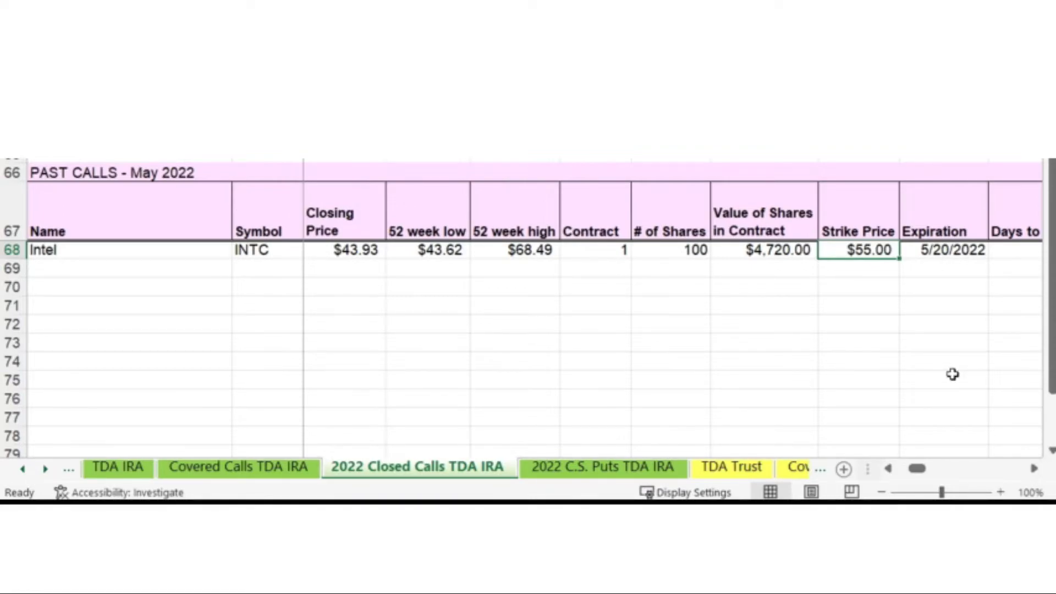
{"action": "key", "text": "Right"}
{"action": "key", "text": "Right"}
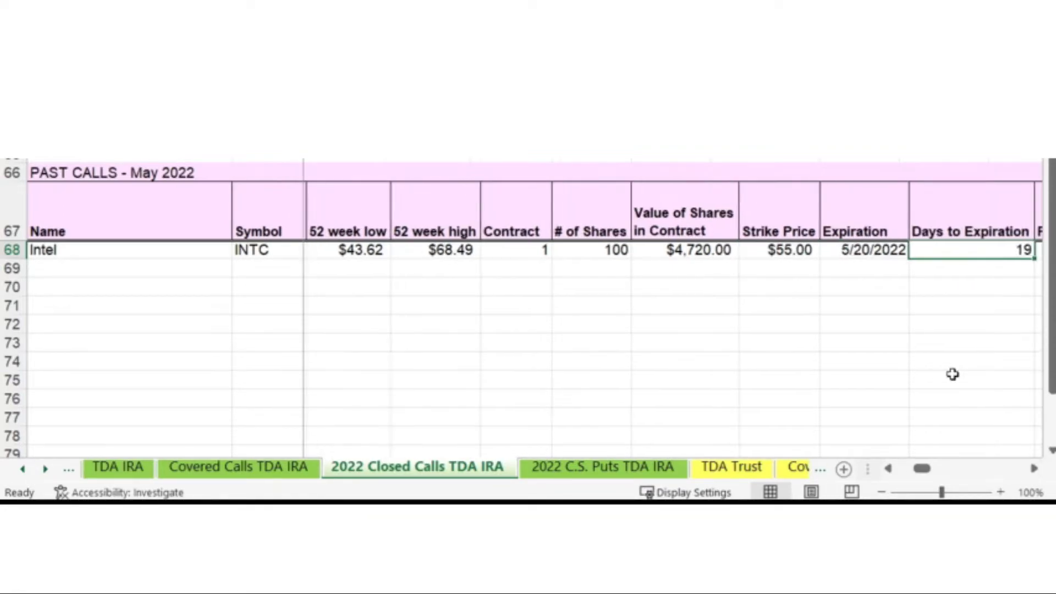
{"action": "key", "text": "Right"}
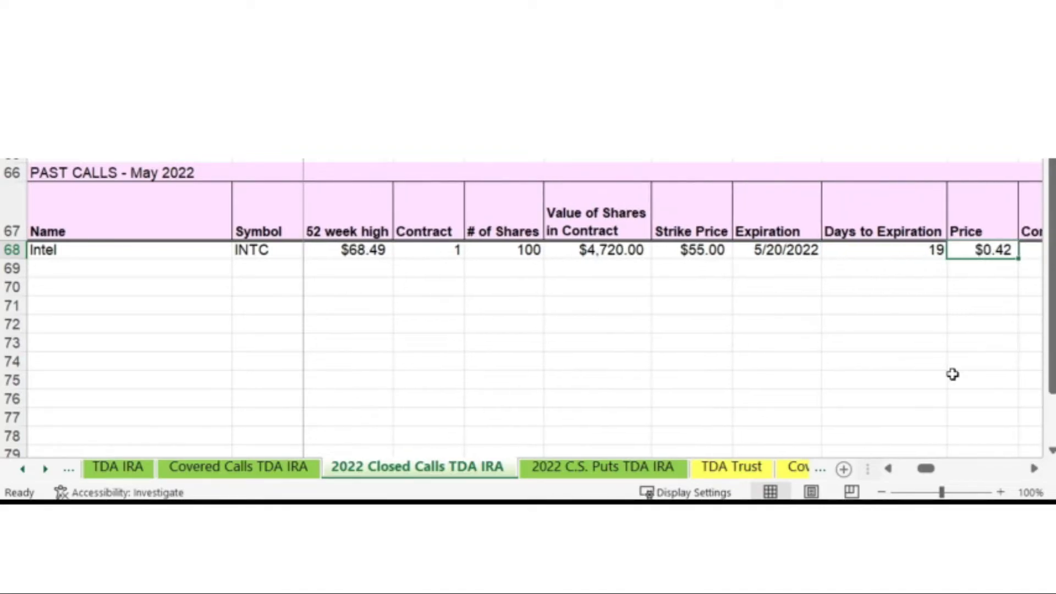
{"action": "scroll", "coordinate": [953, 374], "scroll_direction": "right", "scroll_amount": 1}
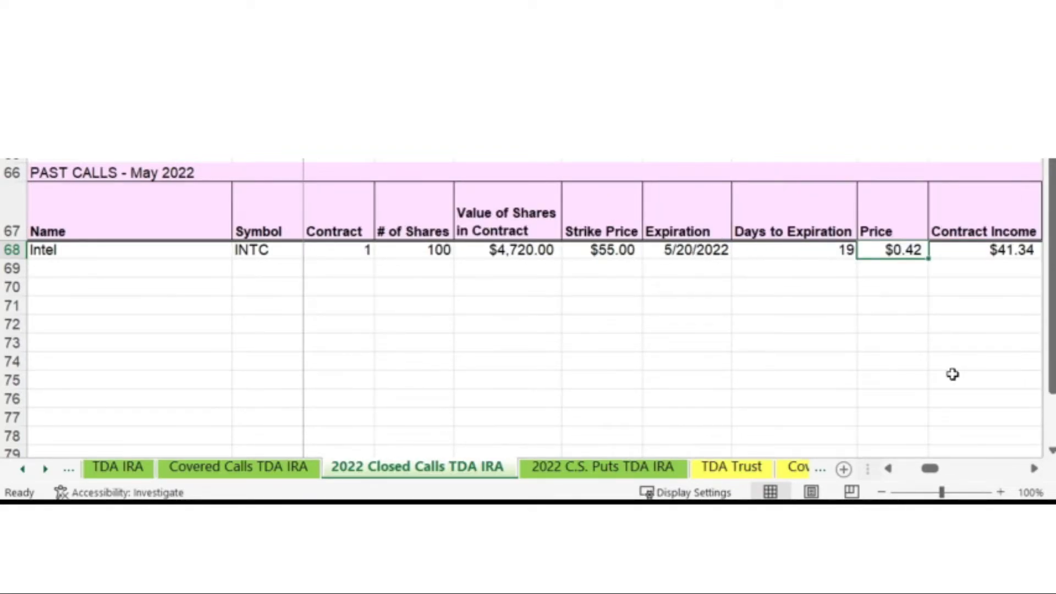
{"action": "key", "text": "Right"}
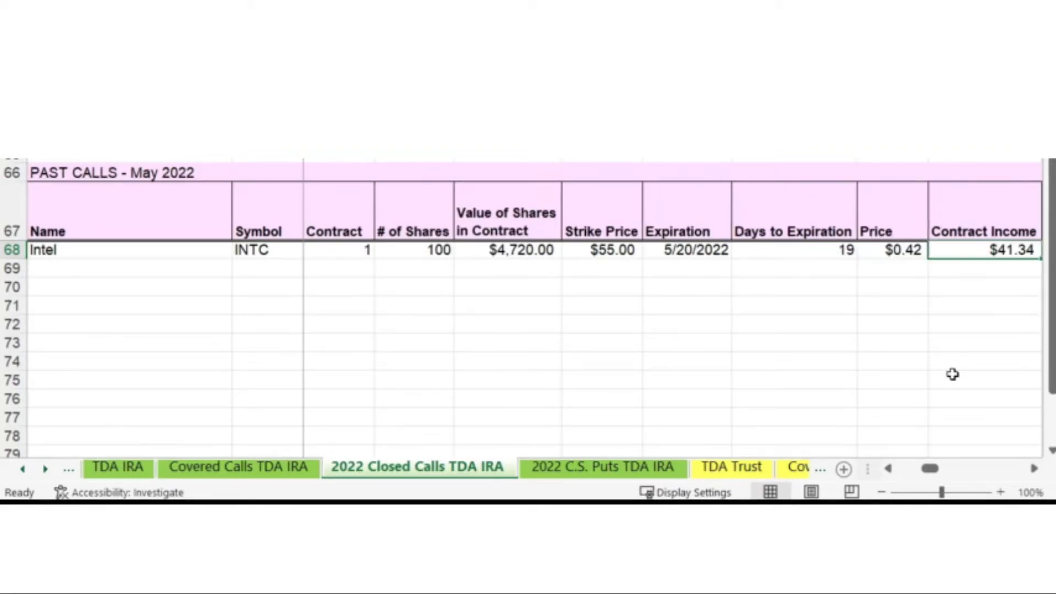
{"action": "key", "text": "Right"}
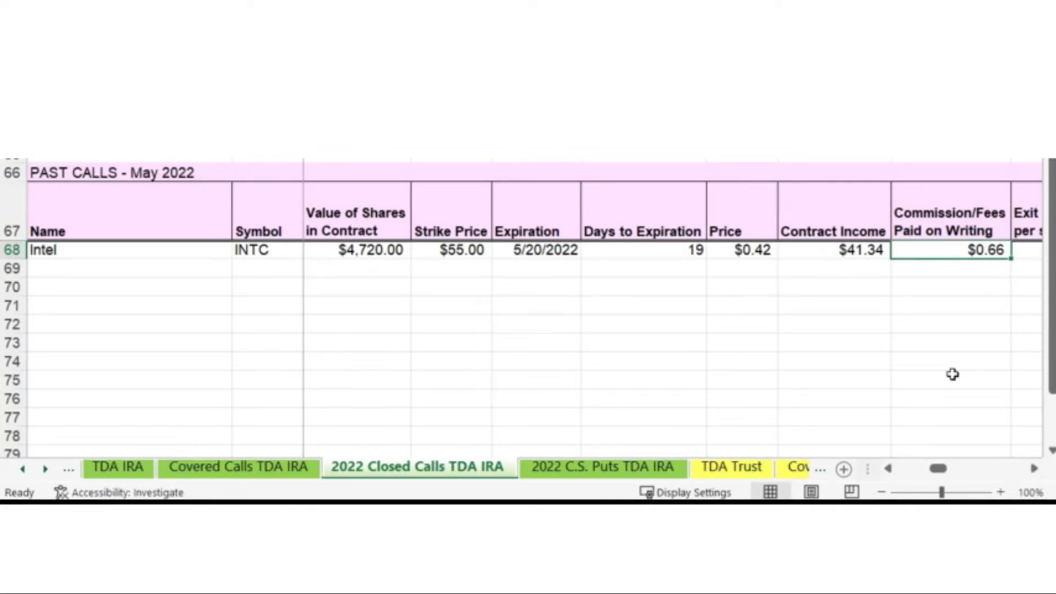
{"action": "key", "text": "Left"}
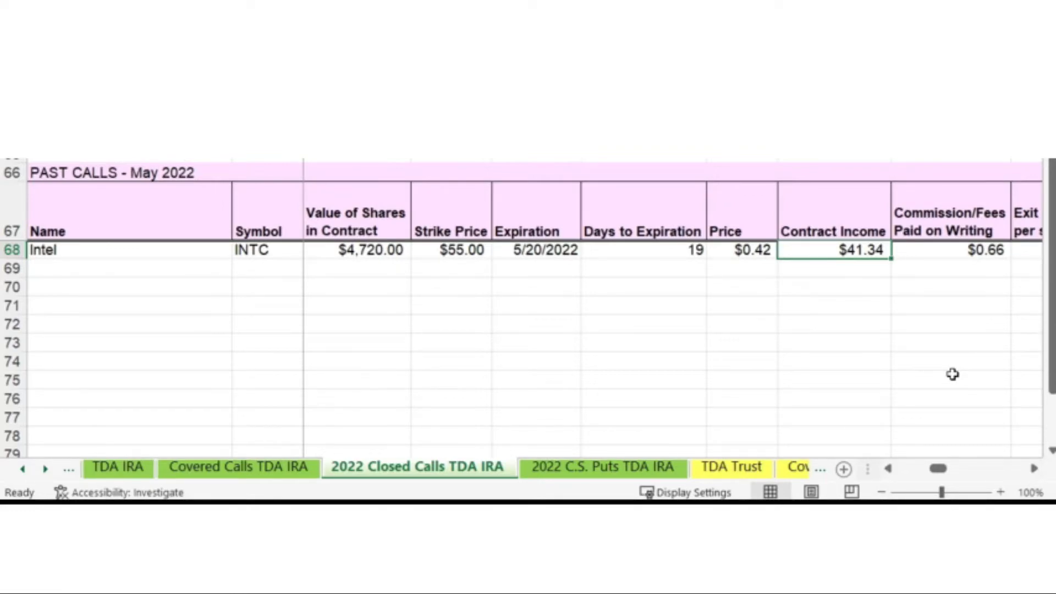
Fill the Intel row with exit price .03 per share, $3.00 per contract, and .01 closing fees.
{"action": "key", "text": "Right"}
{"action": "key", "text": "Right"}
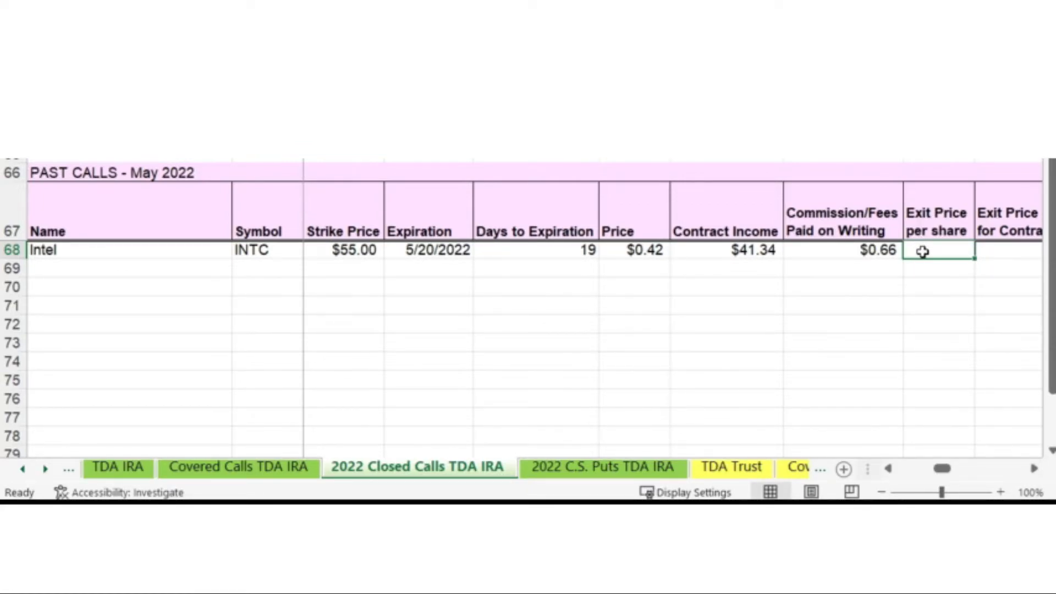
{"action": "type", "text": ".03"}
{"action": "key", "text": "Tab"}
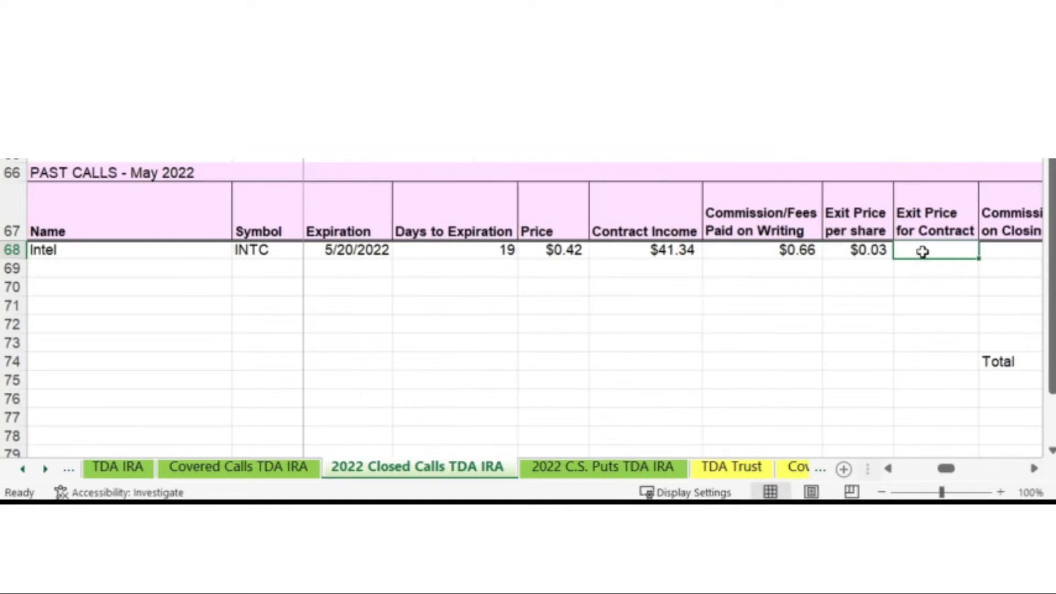
{"action": "type", "text": "$3.00"}
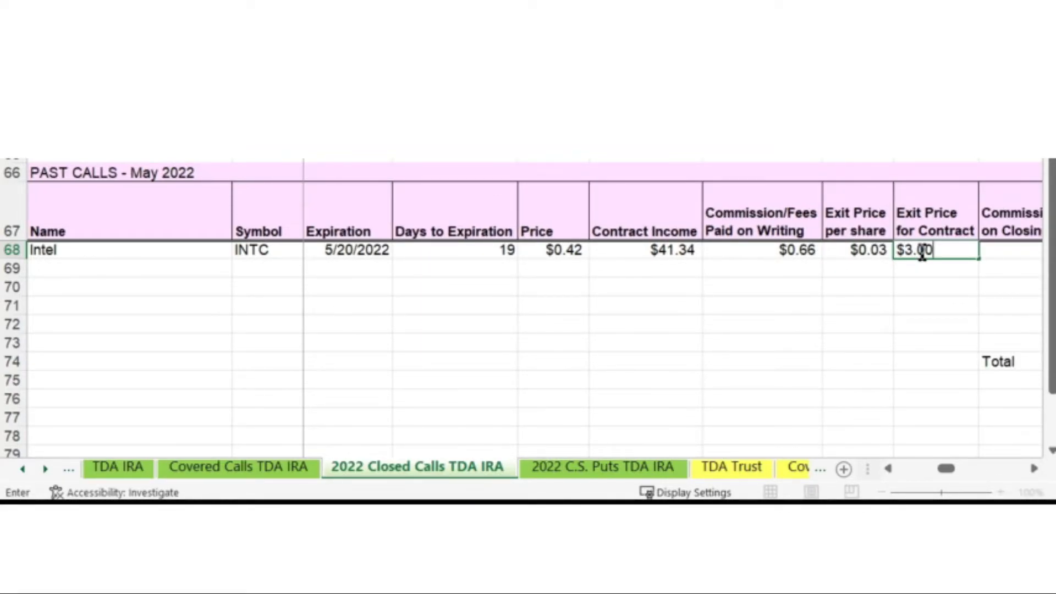
{"action": "key", "text": "Tab"}
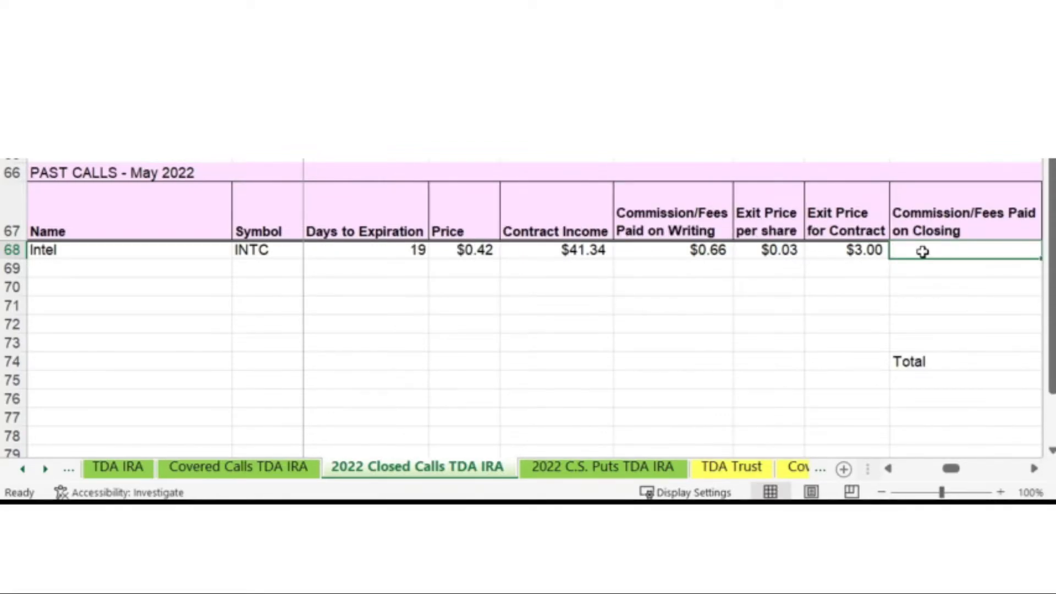
{"action": "type", "text": ".01"}
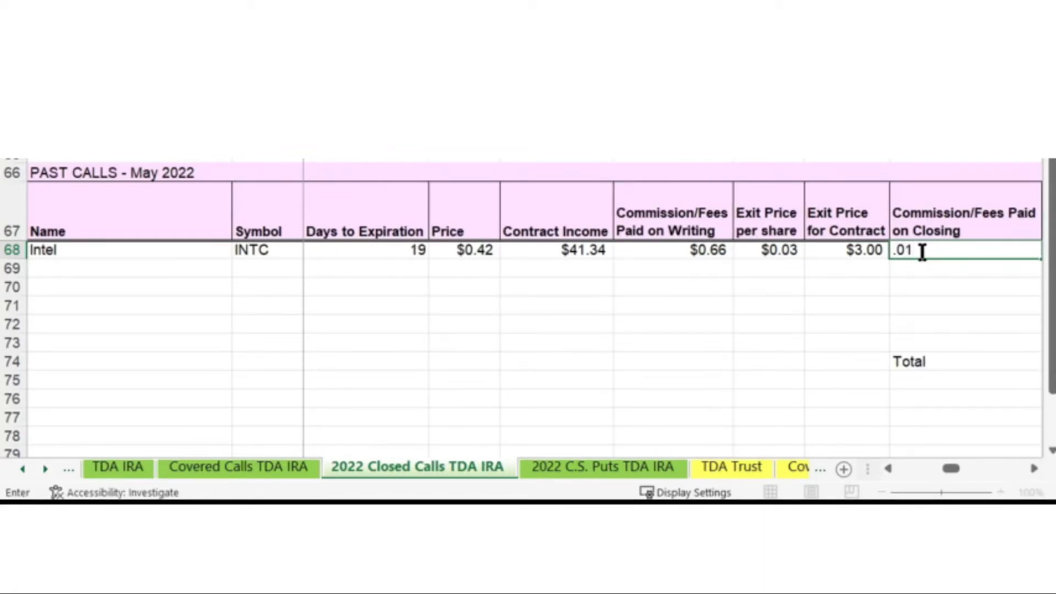
{"action": "key", "text": "Tab"}
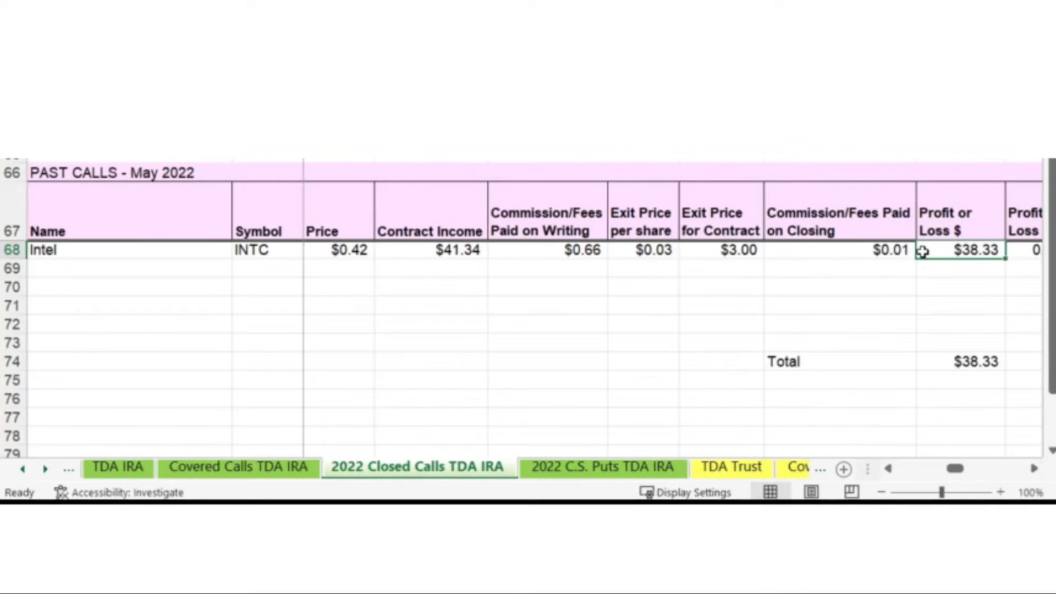
{"action": "left_click", "coordinate": [1033, 470]}
{"action": "left_click", "coordinate": [1033, 469]}
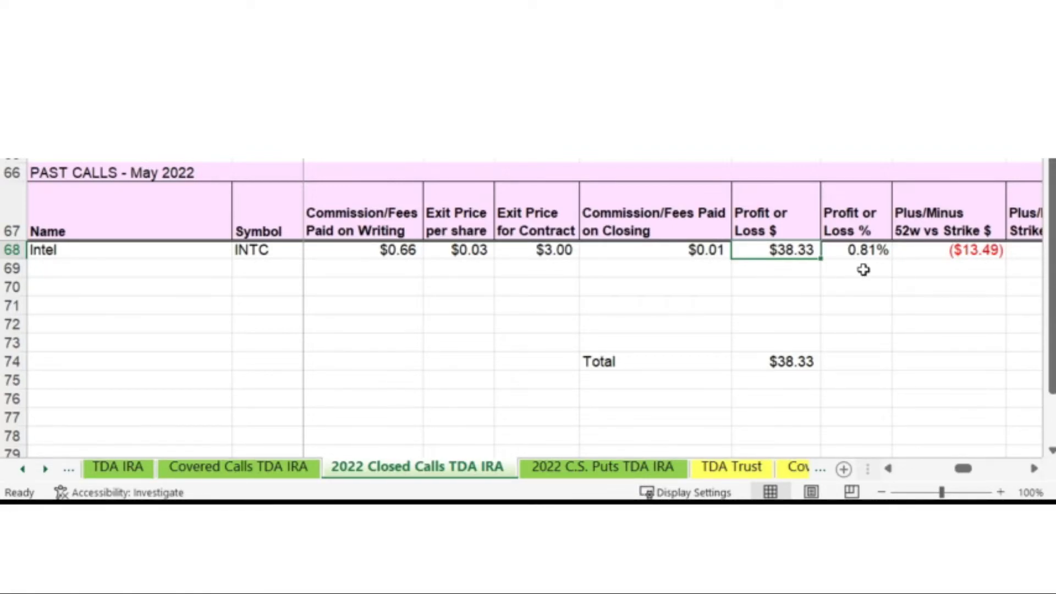
{"action": "scroll", "coordinate": [880, 268], "scroll_direction": "right", "scroll_amount": 3}
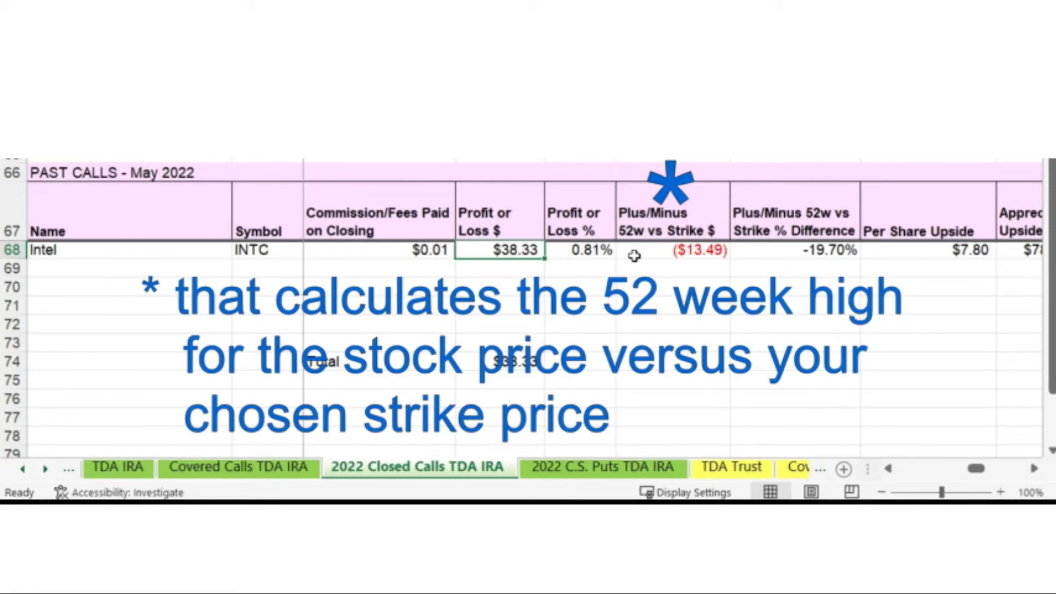
{"action": "scroll", "coordinate": [631, 299], "scroll_direction": "right", "scroll_amount": 3}
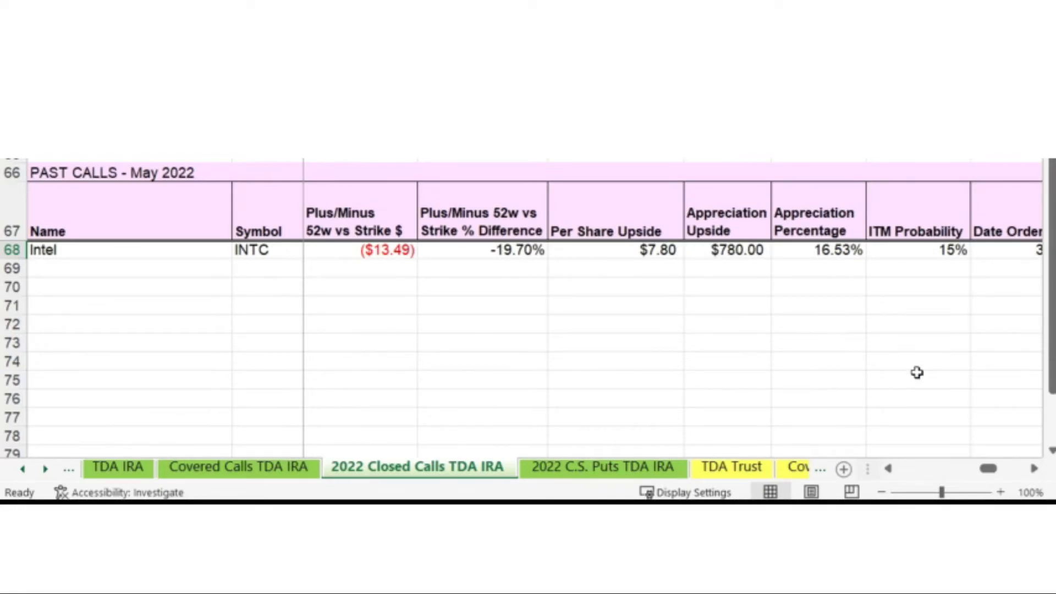
Enter 5/2/2022 as the Intel row's Close Date.
{"action": "left_click_drag", "start_coordinate": [990, 469], "coordinate": [997, 469]}
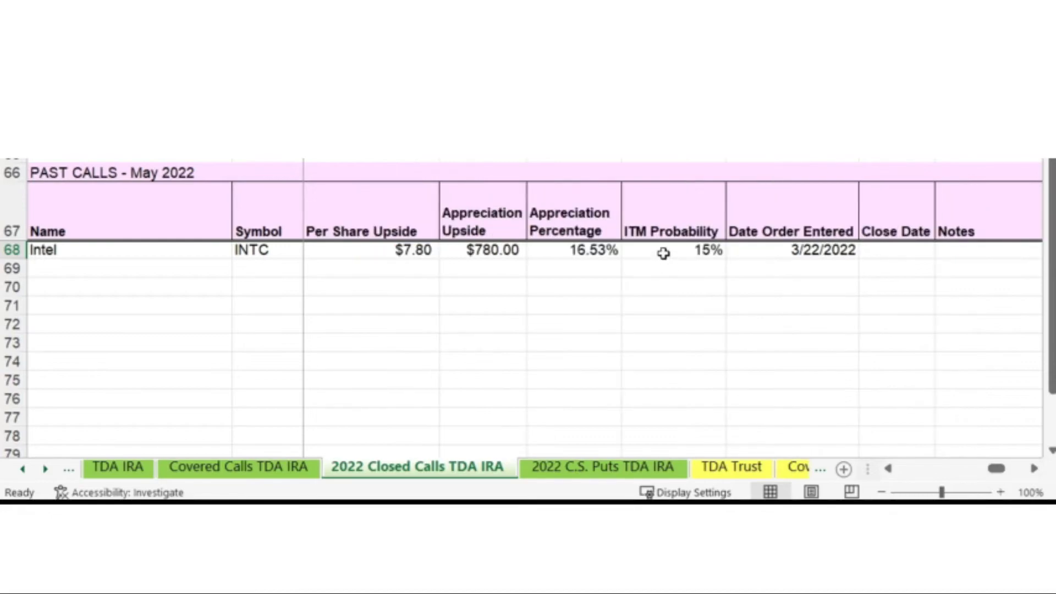
{"action": "left_click", "coordinate": [663, 251]}
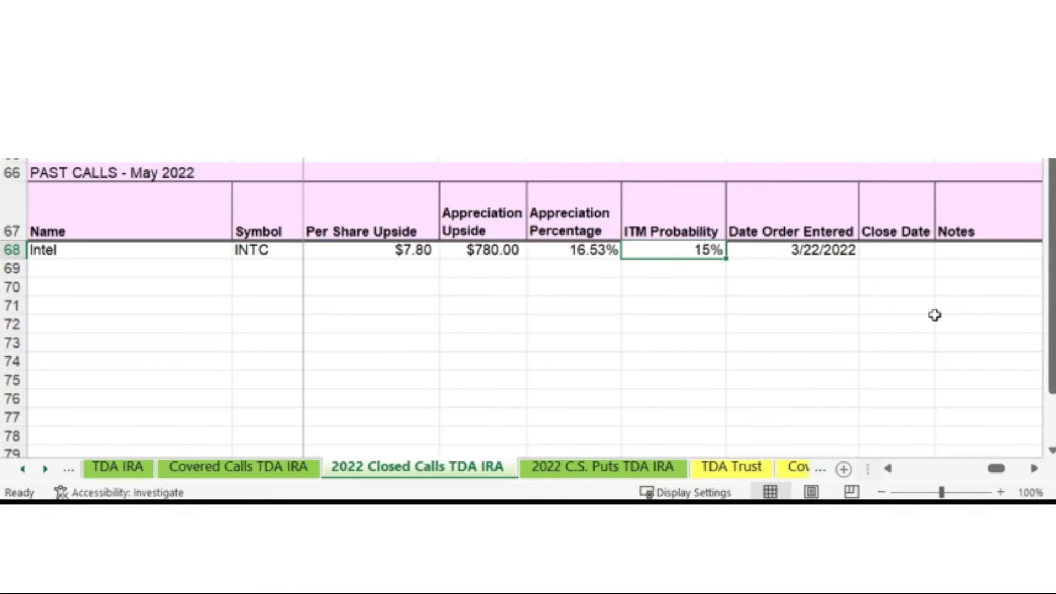
{"action": "key", "text": "Right"}
{"action": "key", "text": "Right"}
{"action": "left_click_drag", "start_coordinate": [1001, 469], "coordinate": [1001, 466]}
{"action": "type", "text": "5"}
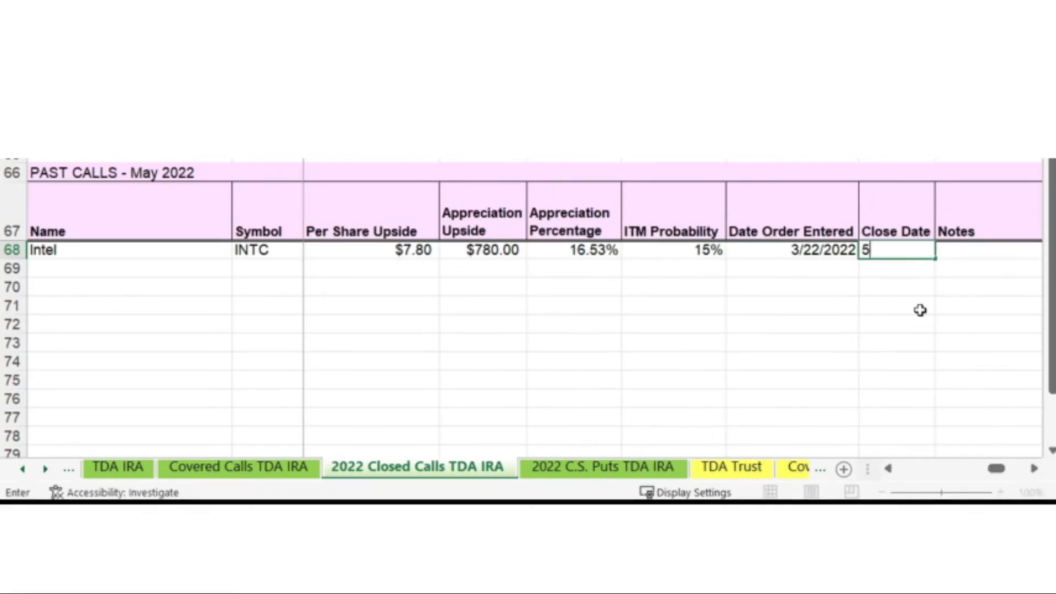
{"action": "type", "text": "/2/2022"}
{"action": "key", "text": "Tab"}
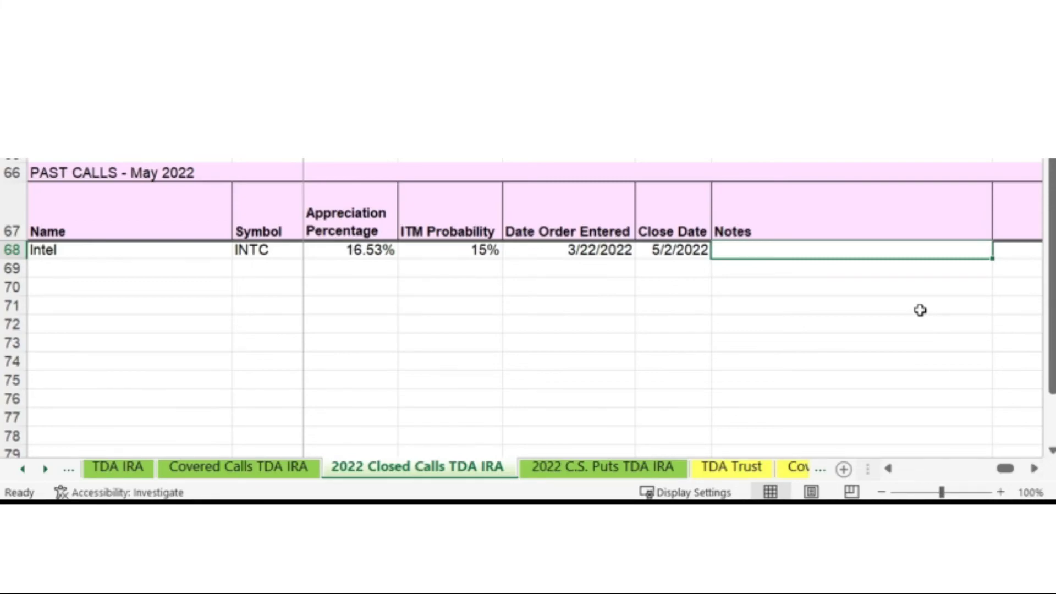
Add the note 'Closed to take profit' to the Intel row.
{"action": "type", "text": "Closed to take"}
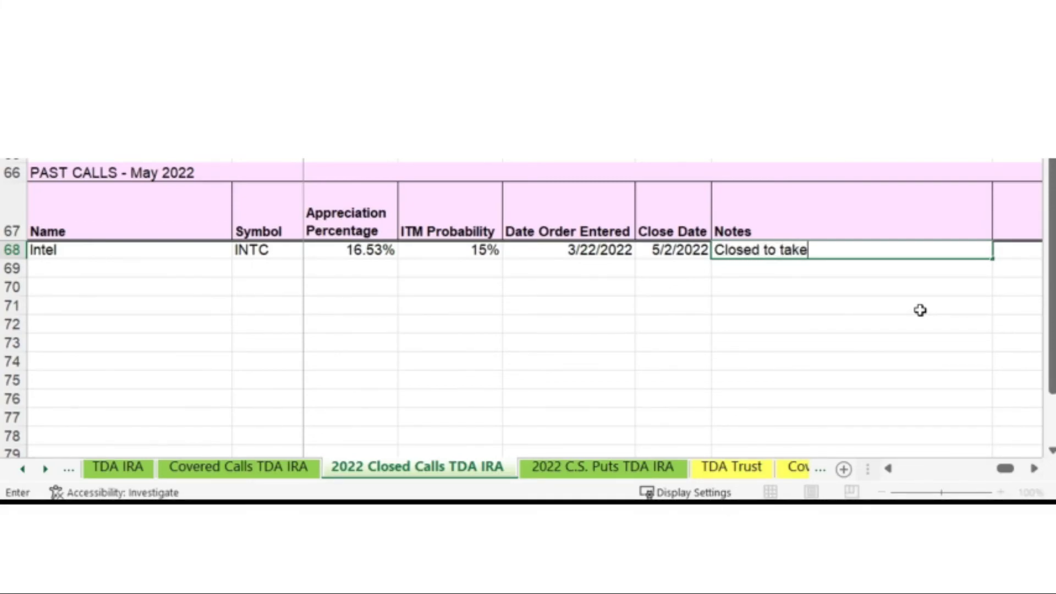
{"action": "type", "text": " profit"}
{"action": "key", "text": "Return"}
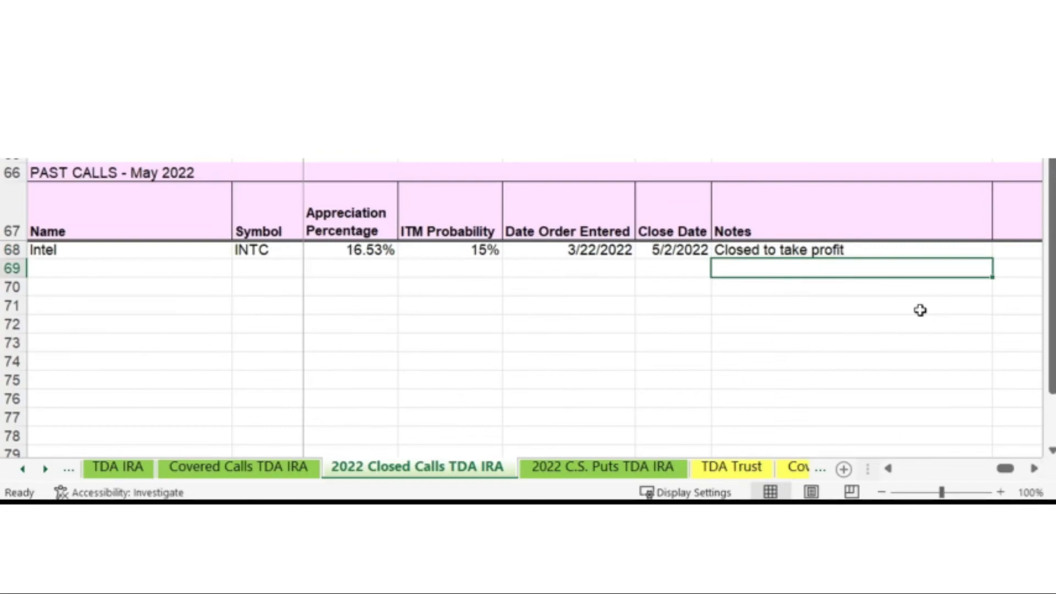
{"action": "left_click", "coordinate": [856, 251]}
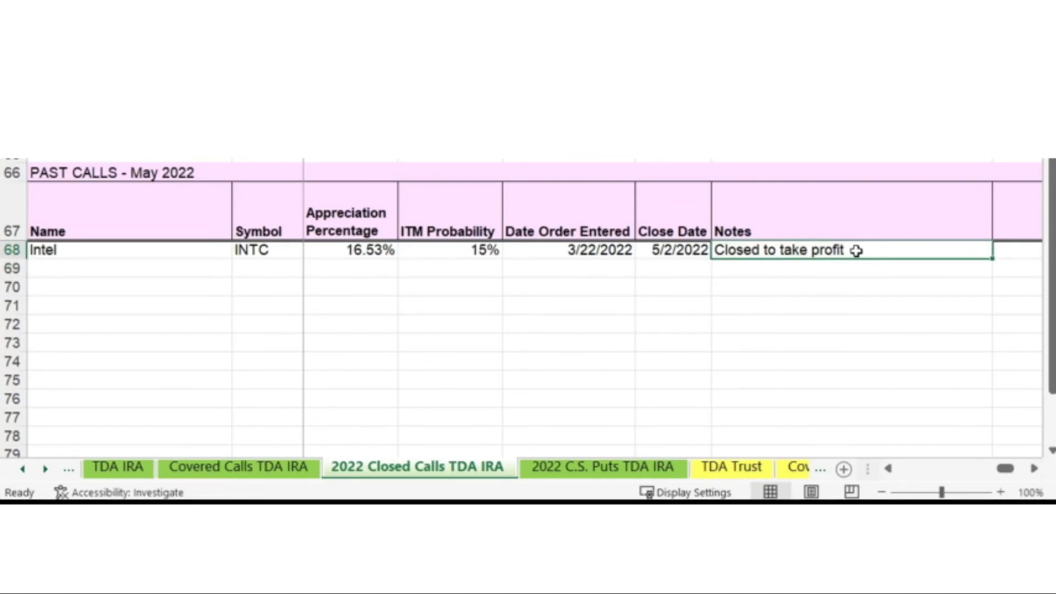